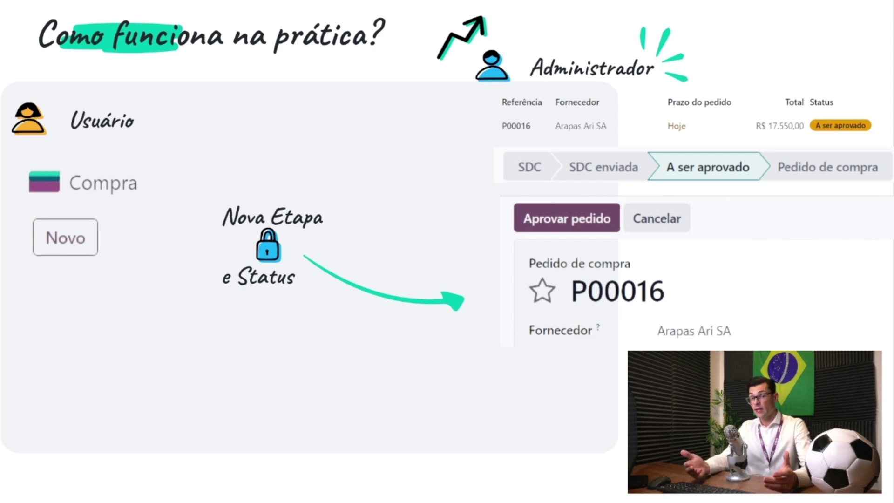
pyautogui.press('Right')
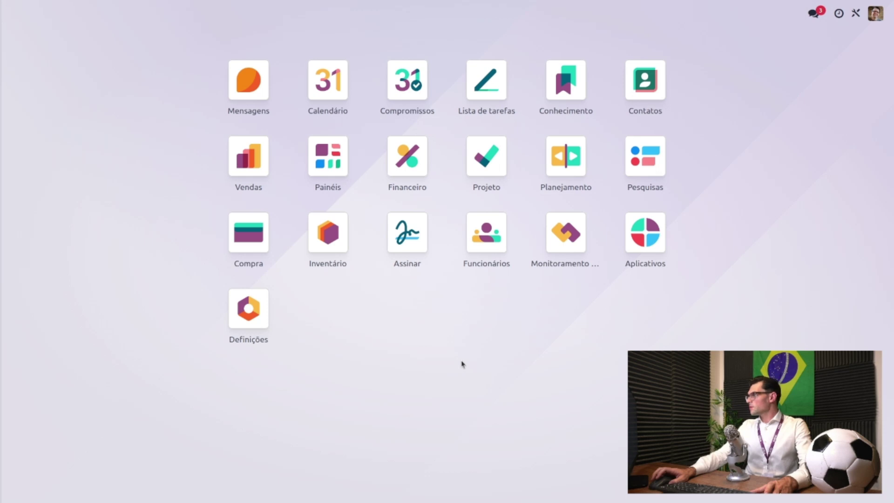
# Step: Open the Compra app's settings and examine the description of the Aprovação do pedido de compra option
pyautogui.click(250, 251)
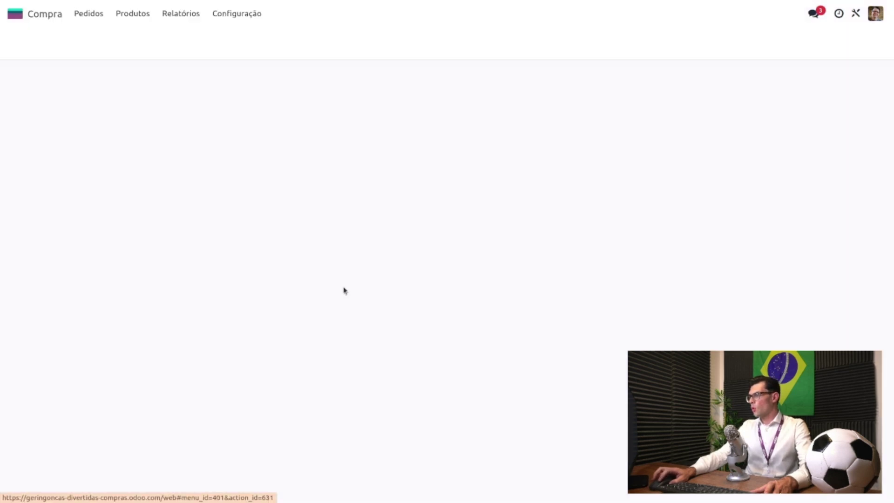
pyautogui.click(248, 18)
pyautogui.click(252, 37)
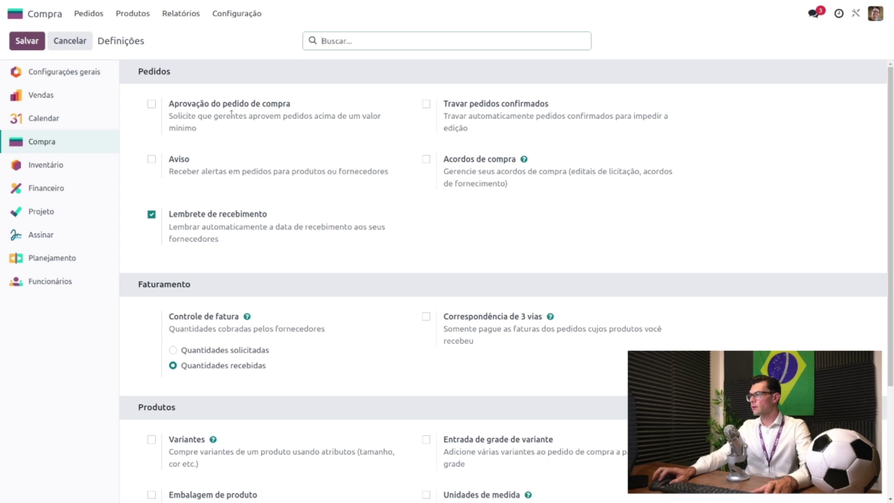
pyautogui.moveTo(188, 116); pyautogui.dragTo(233, 131)
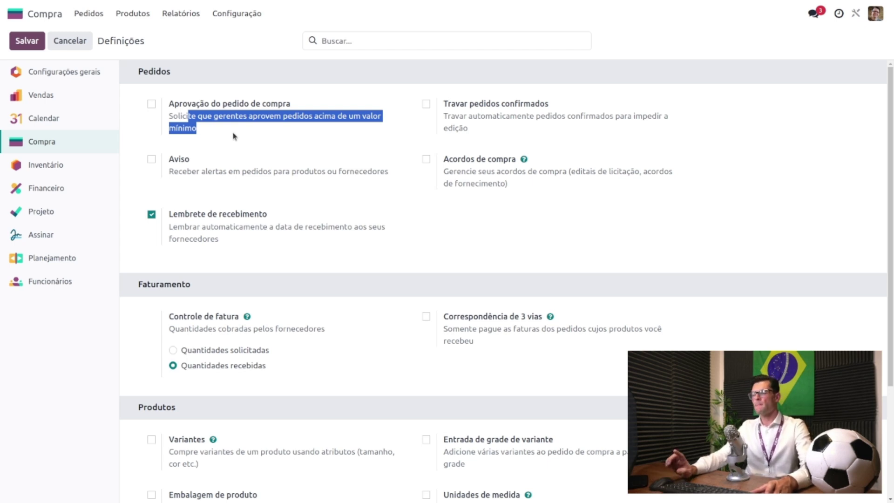
# Step: Open the general Definições app and view its Compra section with the order approval option
pyautogui.click(41, 15)
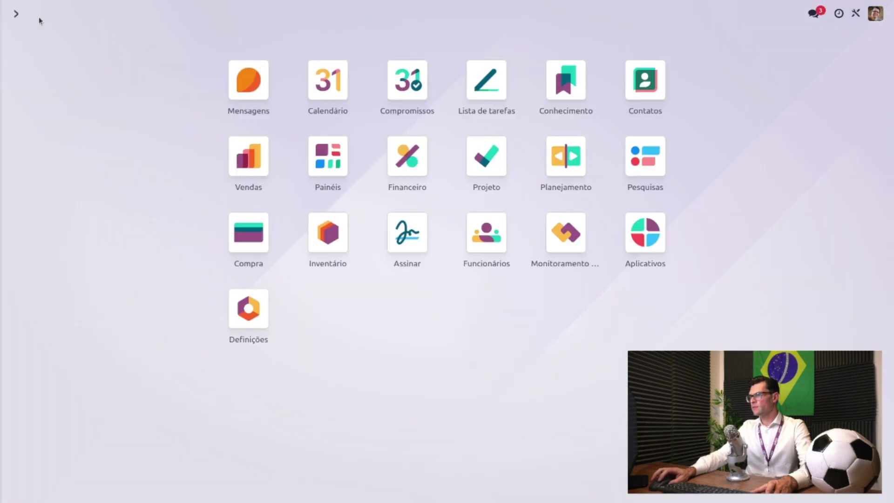
pyautogui.click(249, 330)
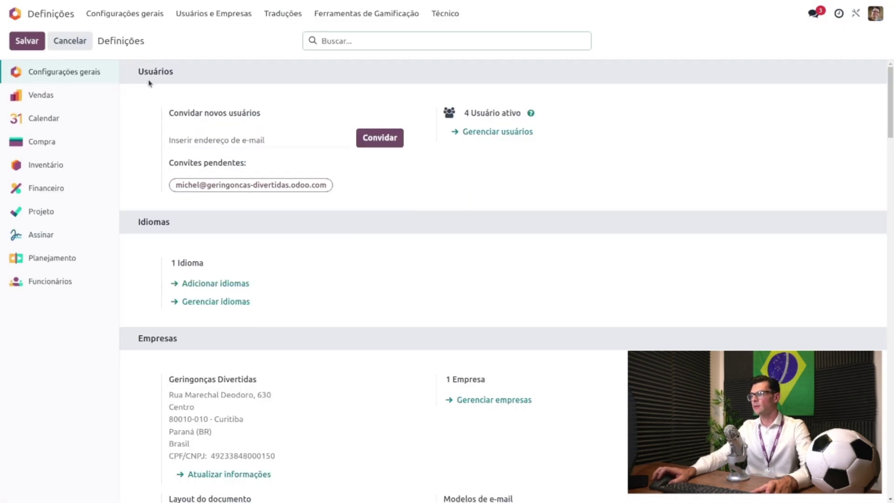
pyautogui.click(44, 142)
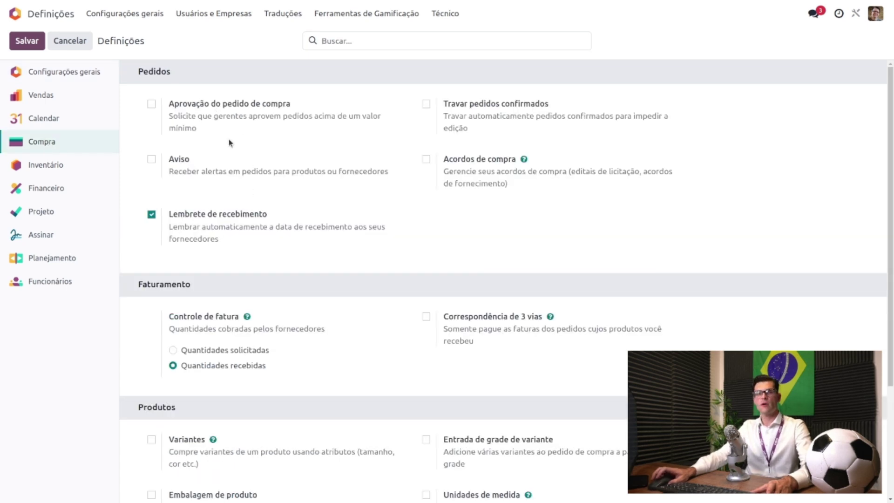
# Step: Return to the app overview and open the Funcionários app to view the purchasing employees
pyautogui.click(46, 17)
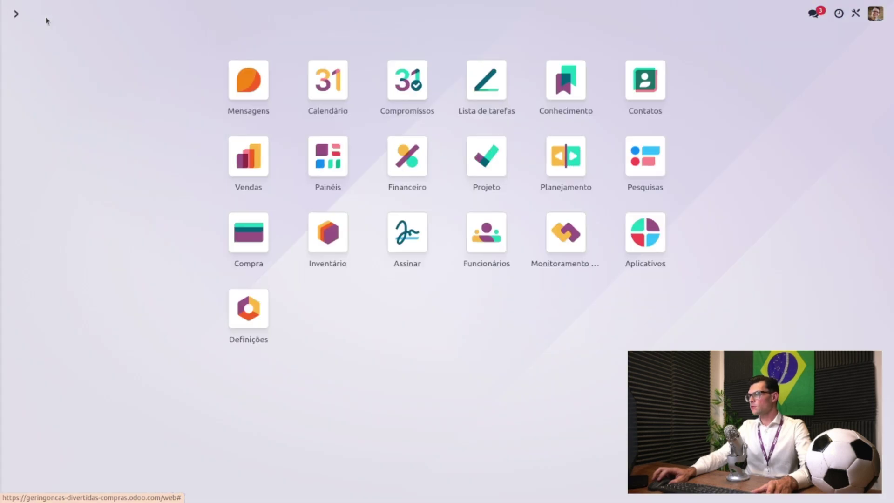
pyautogui.click(487, 233)
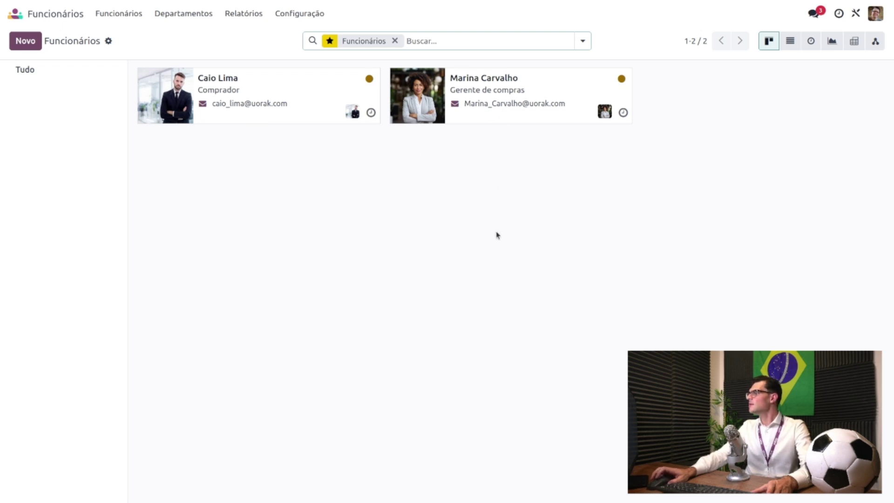
# Step: Open the user management list from the Usuários section of the general Definições
pyautogui.click(58, 15)
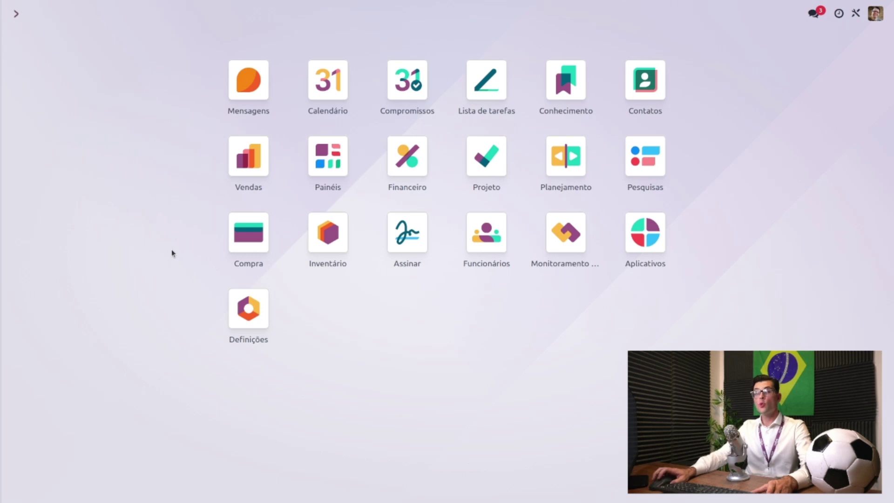
pyautogui.click(257, 316)
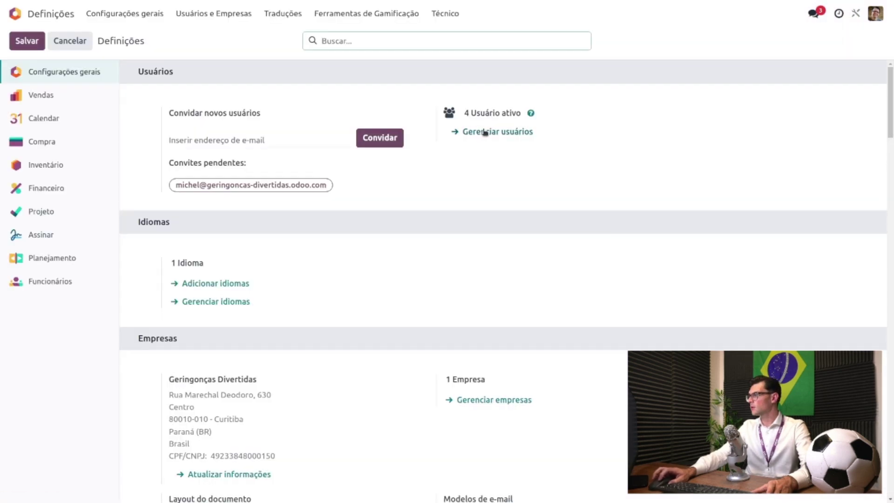
pyautogui.click(484, 132)
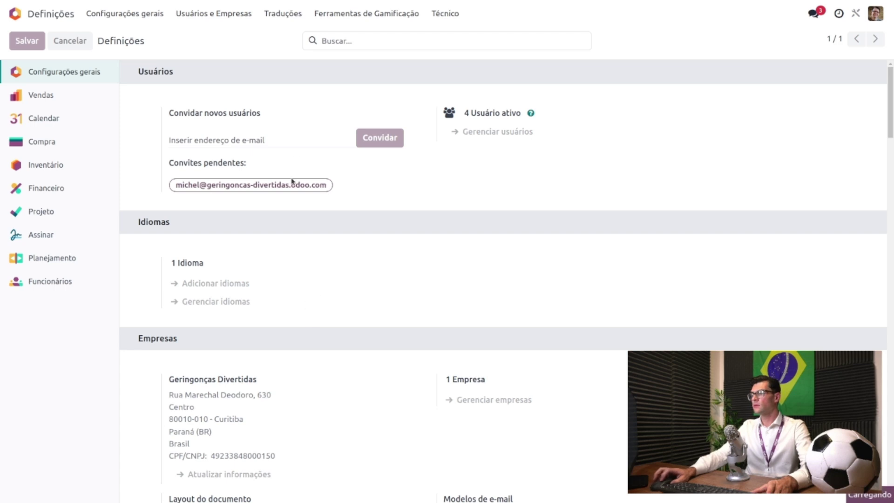
# Step: Search the menus for "usuá" from the app overview, then dismiss the search
pyautogui.click(15, 14)
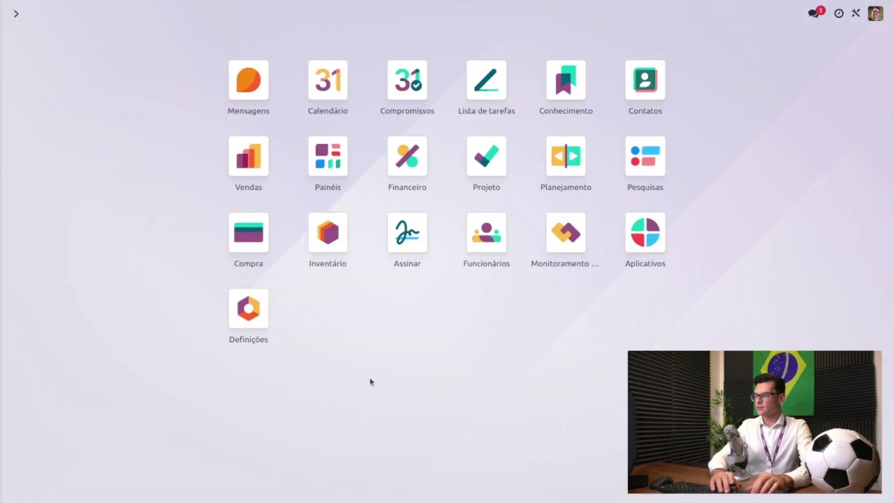
pyautogui.write('usuá')
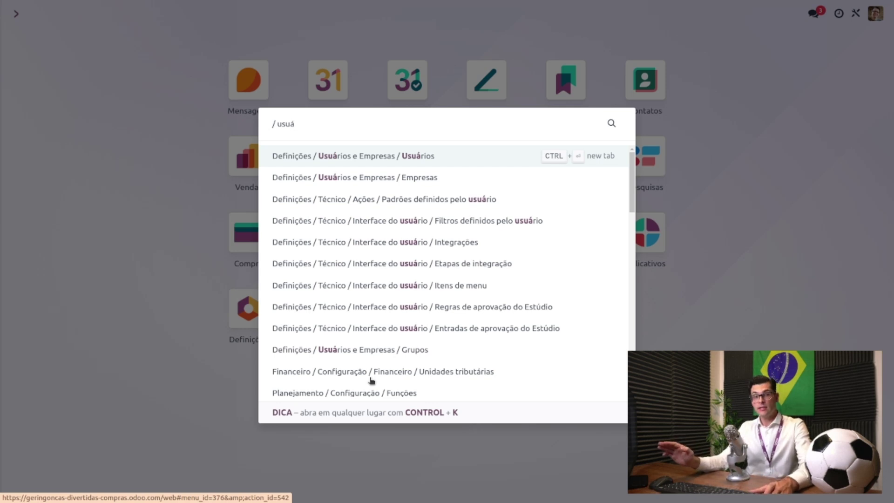
pyautogui.press('Escape')
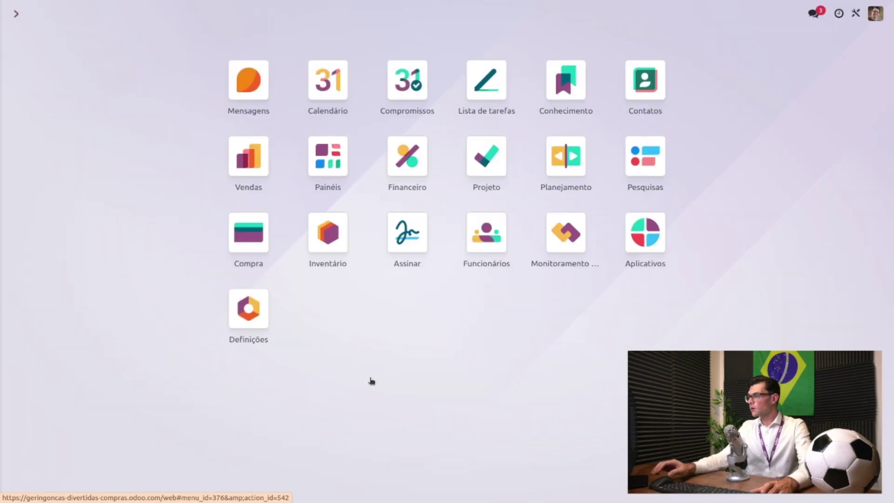
# Step: From the Compra app, search the command palette for "/usu" and open the Usuários list
pyautogui.click(252, 253)
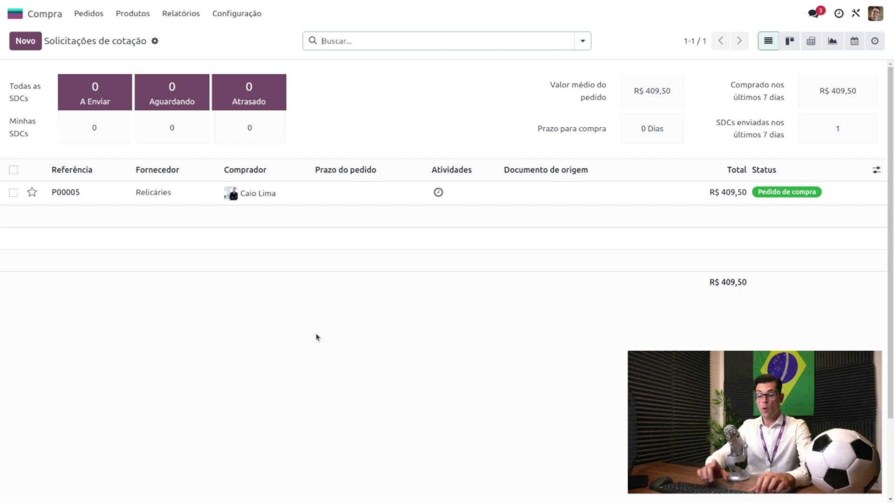
pyautogui.hotkey('ctrl', 'k')
pyautogui.write('/usu')
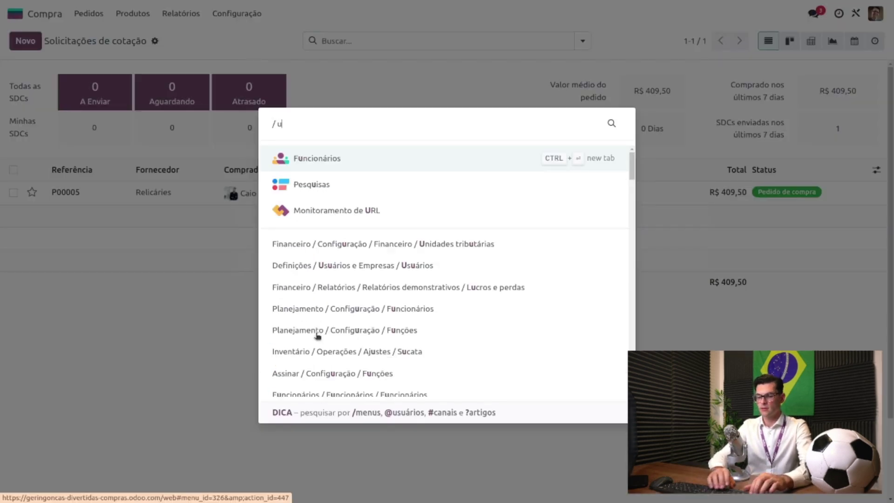
pyautogui.press('Return')
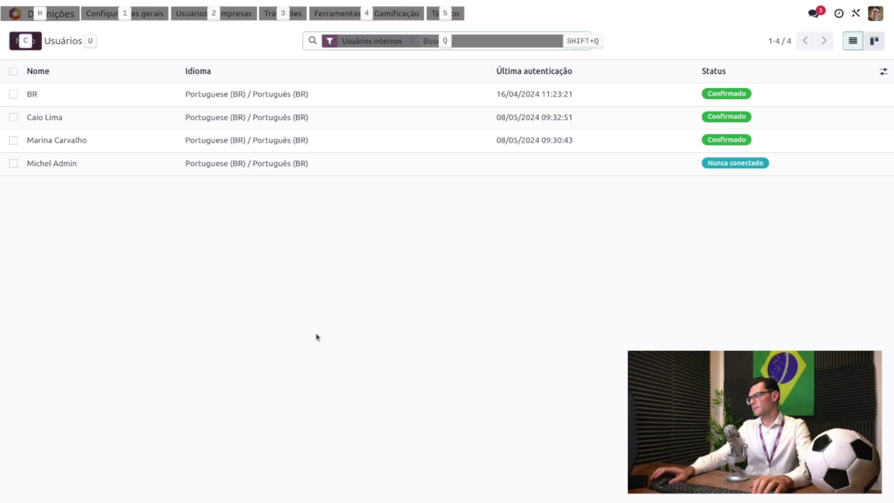
# Step: Open the buyer's user record through the general Definições and check the Compra access right under Inventory
pyautogui.hotkey('alt', 'h')
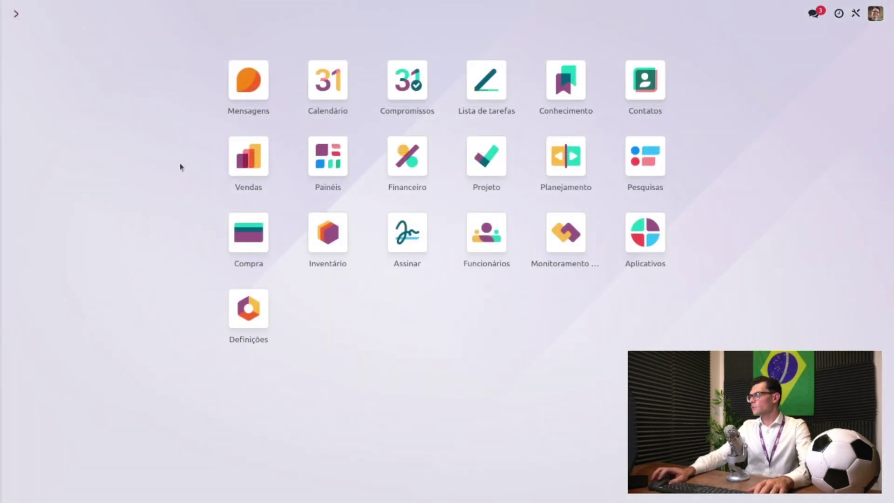
pyautogui.click(254, 322)
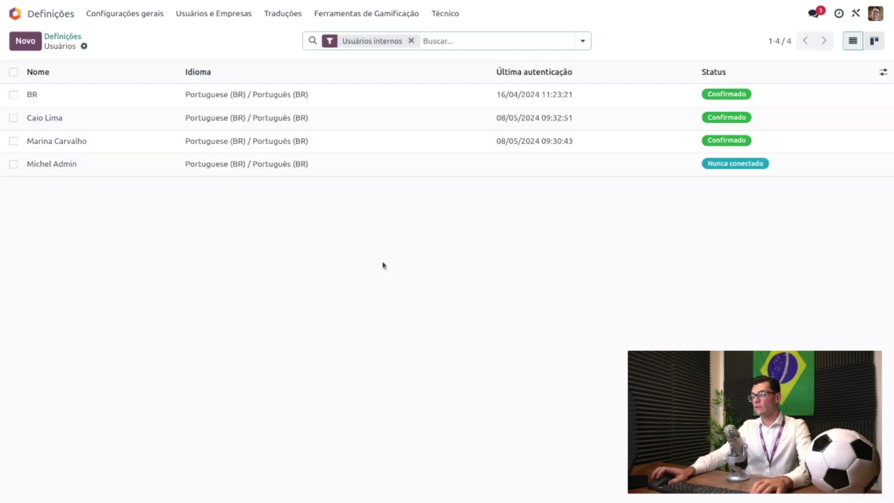
pyautogui.click(99, 122)
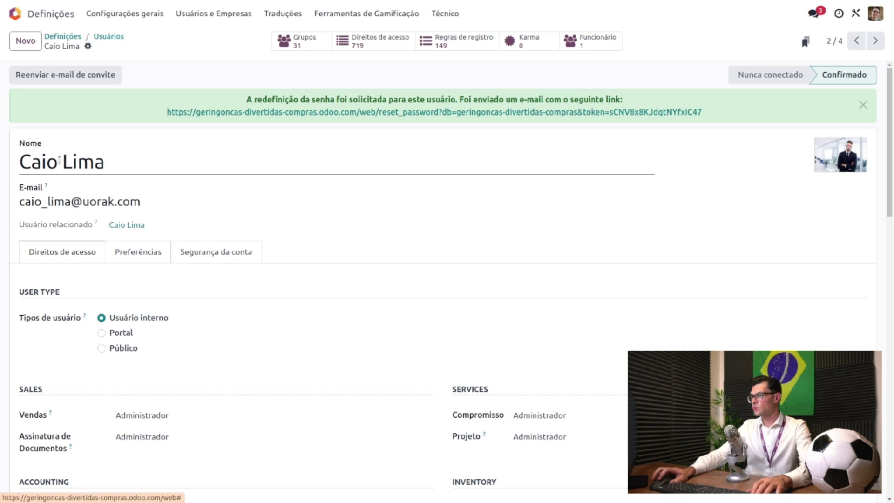
pyautogui.scroll(-2, 542, 419)
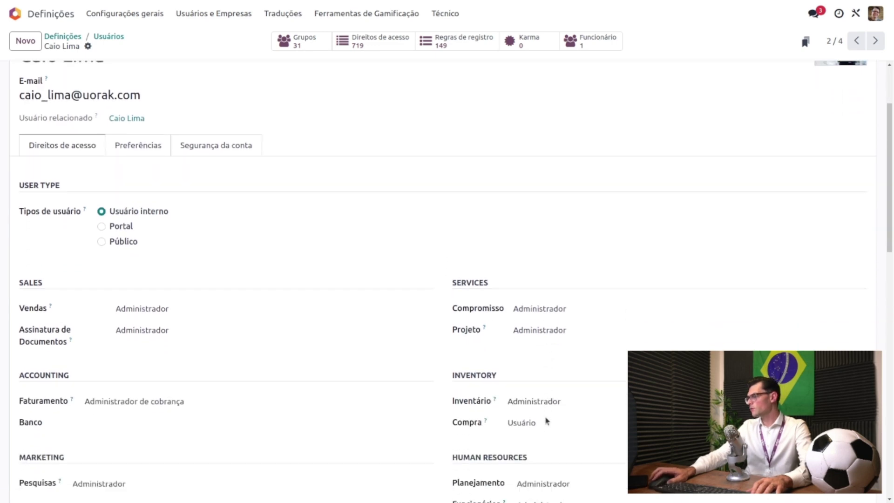
pyautogui.moveTo(466, 370); pyautogui.dragTo(497, 372)
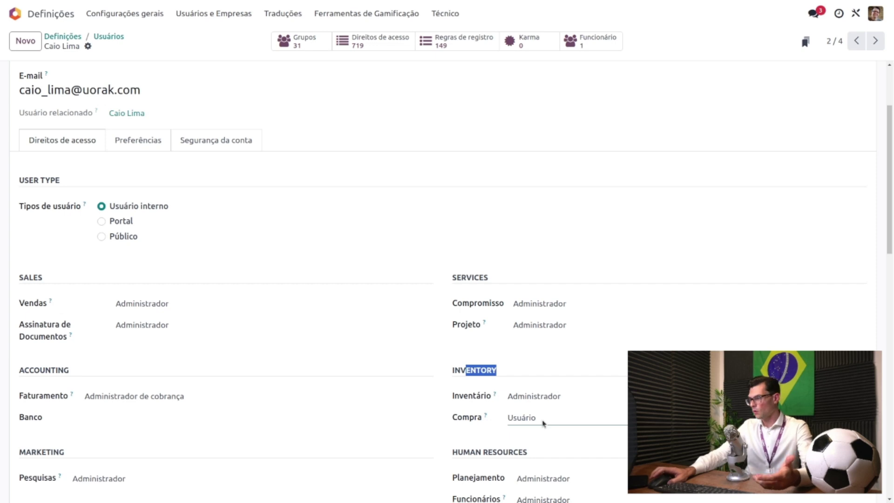
pyautogui.scroll(3, 441, 349)
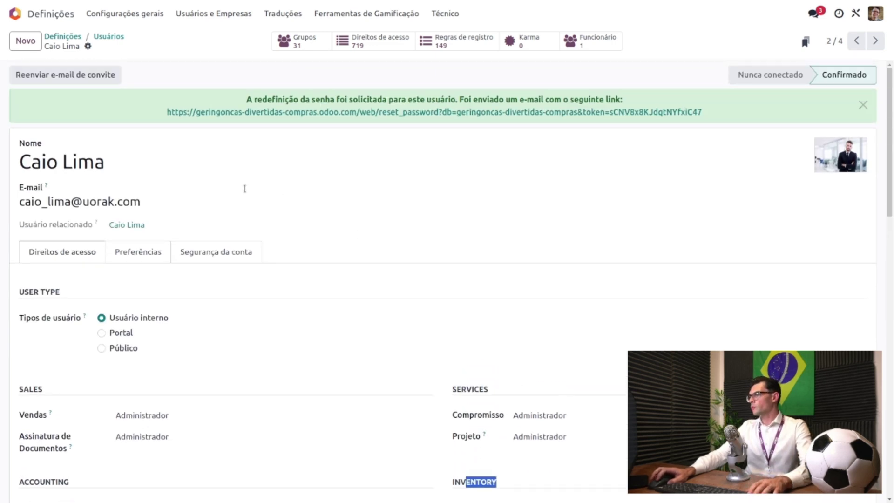
# Step: Open the purchasing manager's user record from the Usuários list and check the Compra access right under Inventory
pyautogui.click(857, 47)
pyautogui.click(875, 42)
pyautogui.click(875, 45)
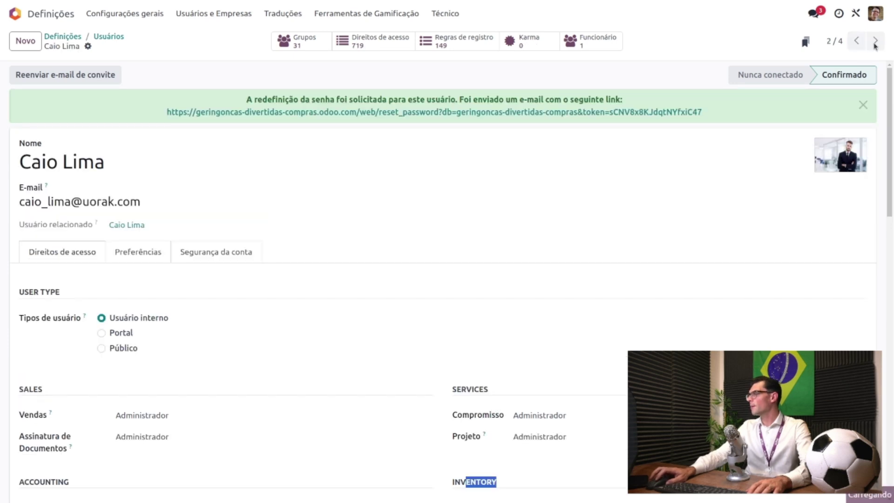
pyautogui.click(111, 38)
pyautogui.click(91, 144)
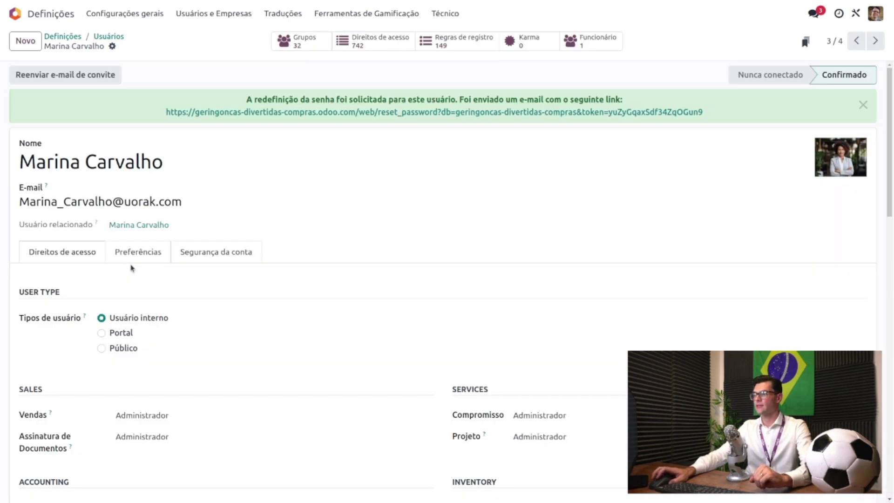
pyautogui.scroll(-3, 390, 282)
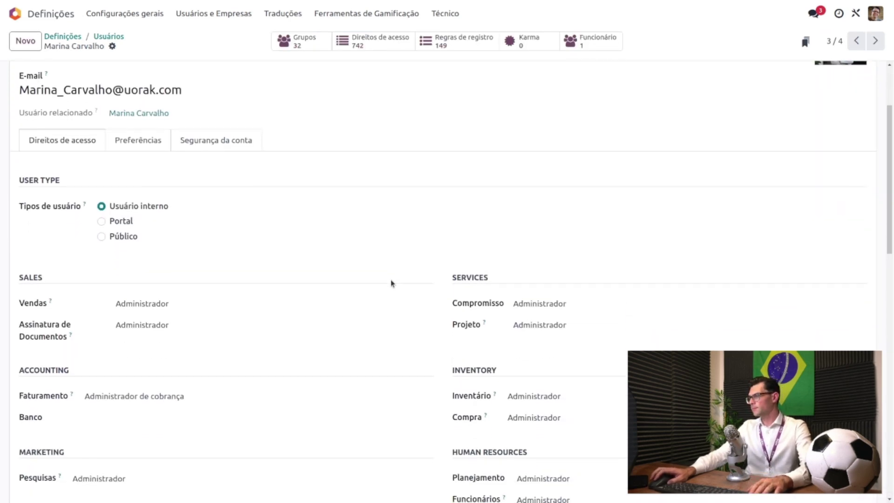
pyautogui.scroll(-3, 391, 283)
pyautogui.moveTo(466, 259); pyautogui.dragTo(480, 260)
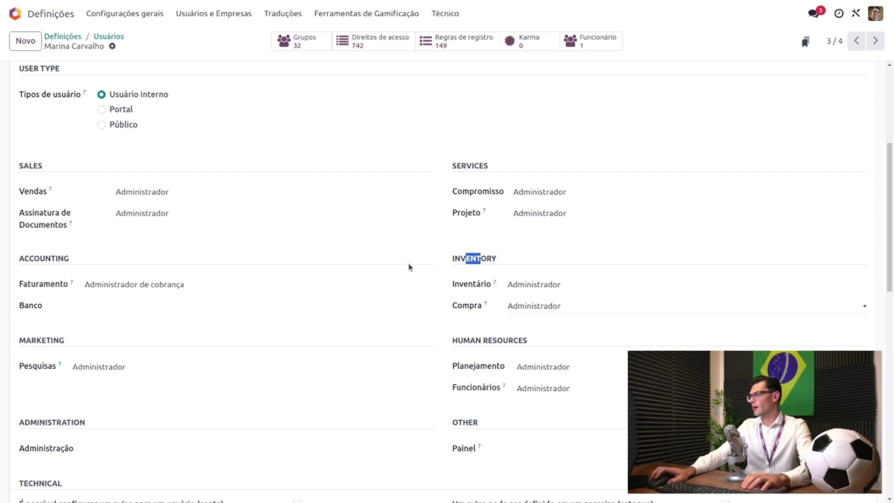
pyautogui.scroll(5, 410, 265)
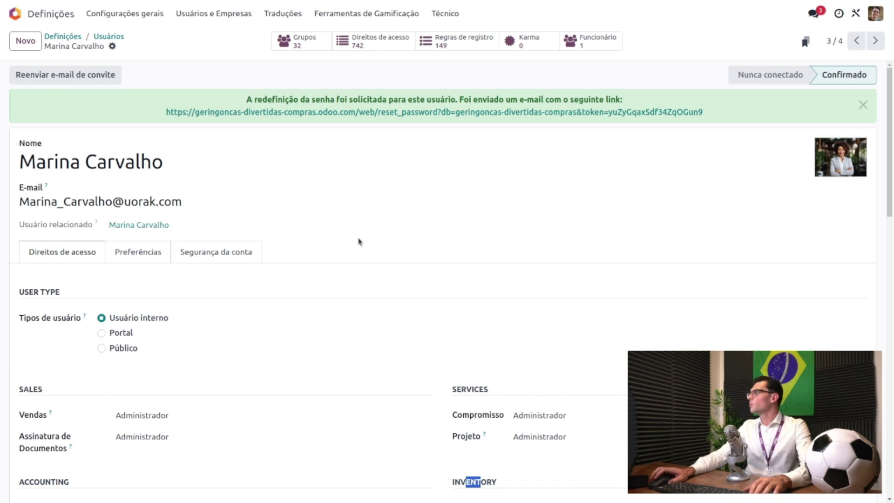
# Step: Deactivate developer mode in the general Definições and log out of the administrator account
pyautogui.click(69, 38)
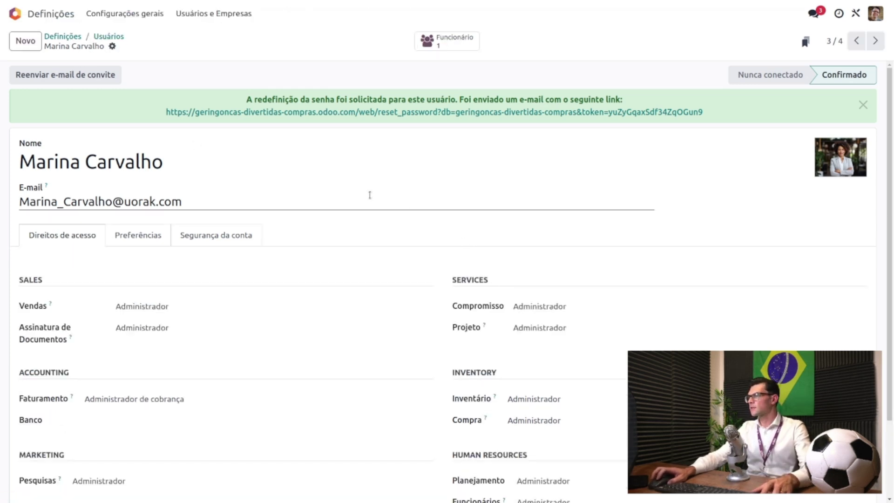
pyautogui.click(874, 17)
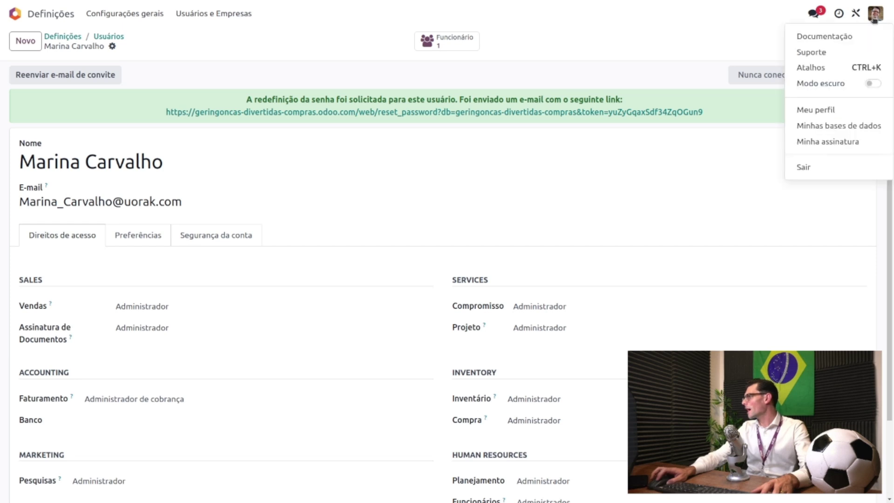
pyautogui.click(836, 167)
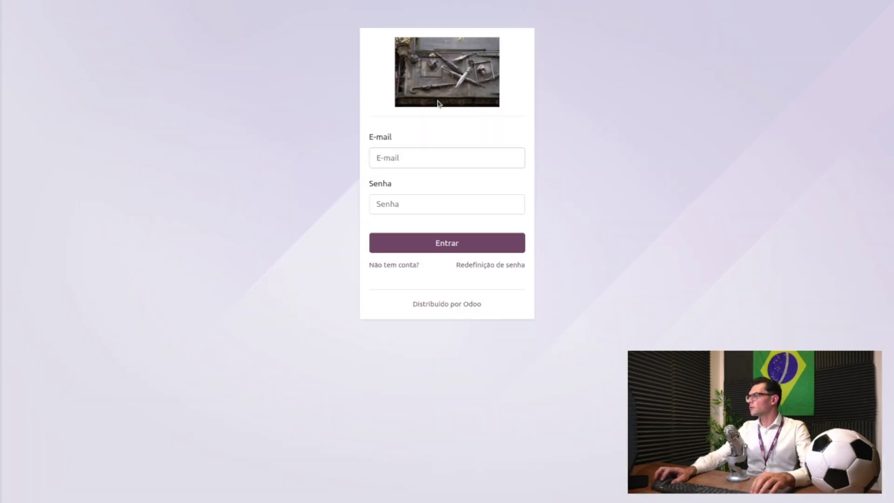
# Step: Log in as the buyer by choosing the buyer's saved e-mail and entering the account password
pyautogui.click(429, 156)
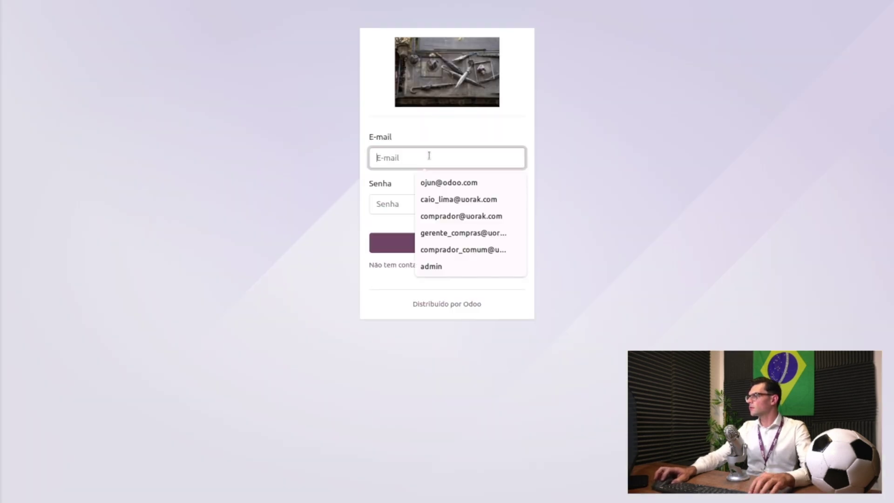
pyautogui.click(466, 200)
pyautogui.click(455, 201)
pyautogui.write('••••••')
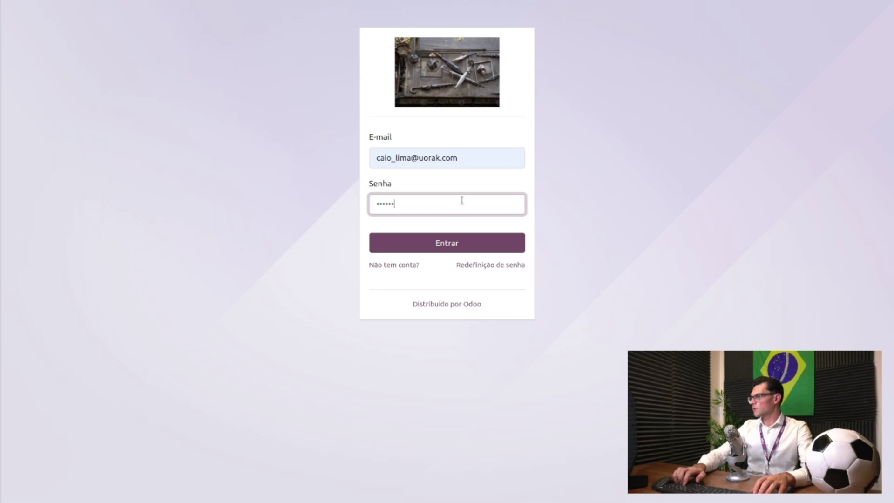
pyautogui.press('Return')
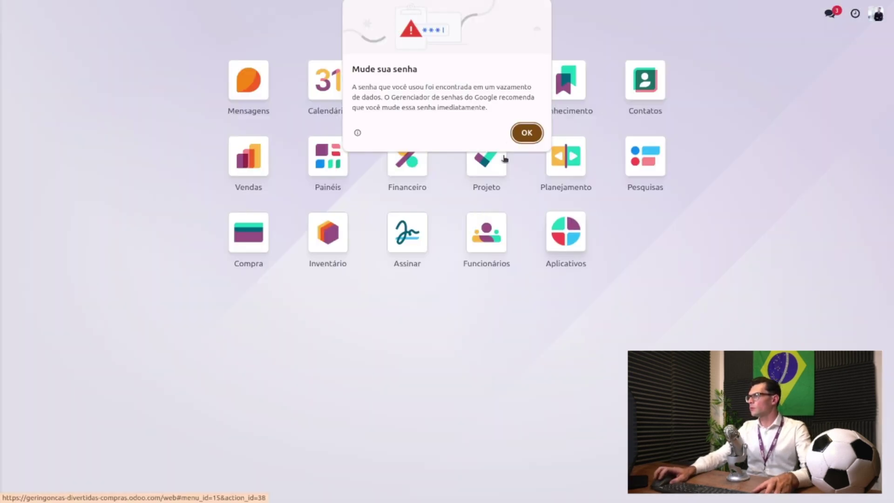
# Step: Dismiss the password warning and create a new request for quotation in Compra with Relicáries as the vendor
pyautogui.press('Escape')
pyautogui.click(250, 244)
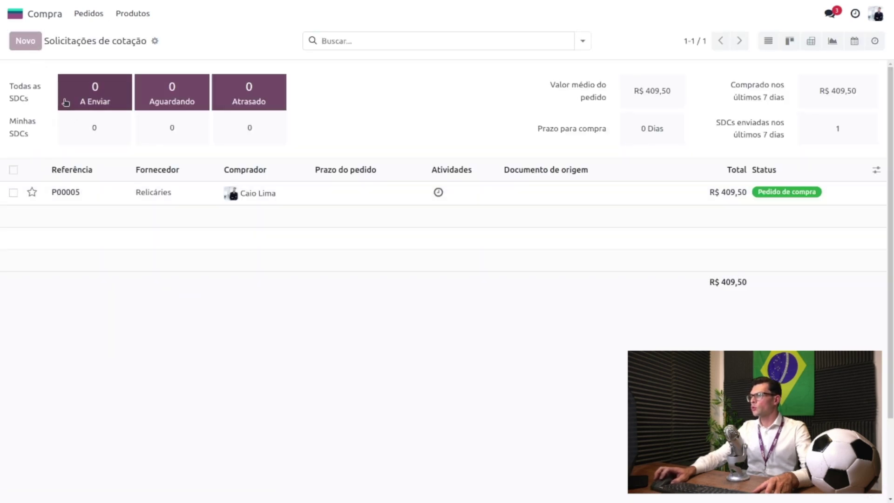
pyautogui.hotkey('alt', 'c')
pyautogui.click(116, 148)
pyautogui.write('e')
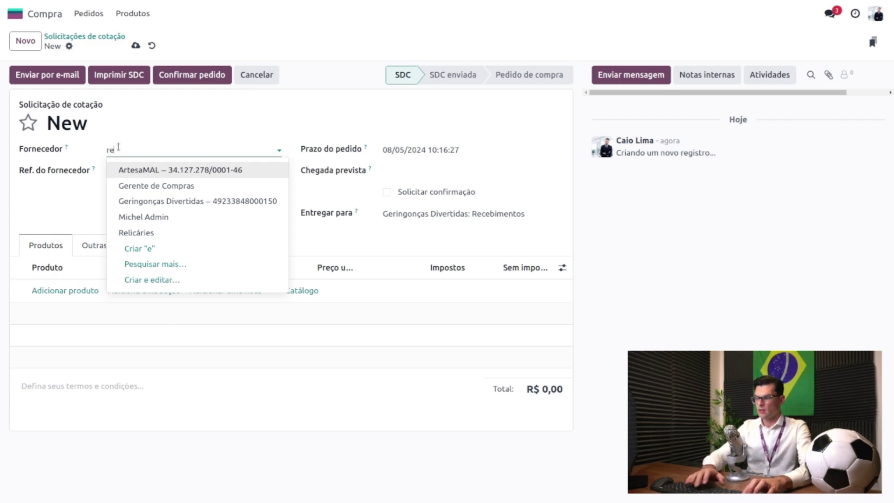
pyautogui.press('BackSpace')
pyautogui.write('rel')
pyautogui.click(139, 169)
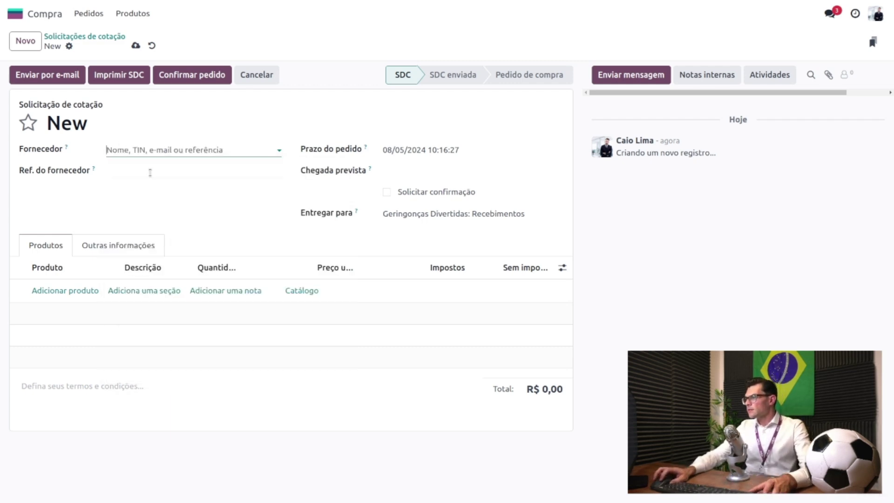
# Step: Add the product Martelo de Juiz to the quotation request with a quantity of 10
pyautogui.click(84, 292)
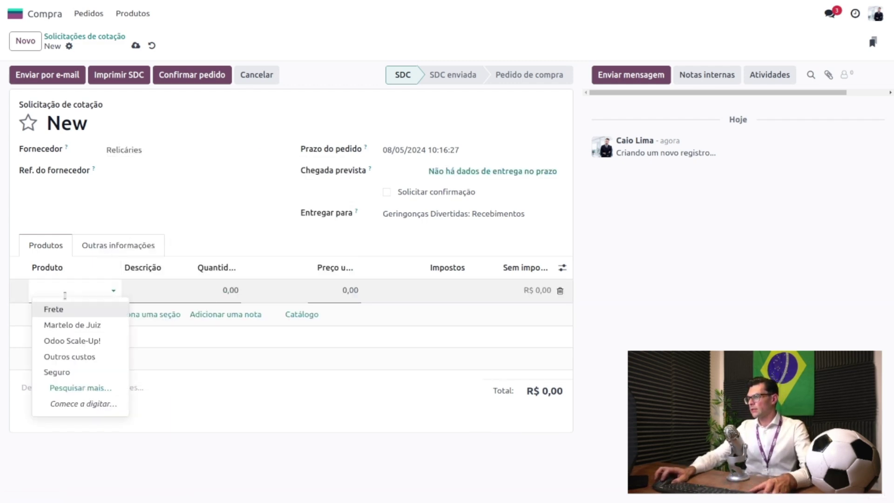
pyautogui.click(153, 305)
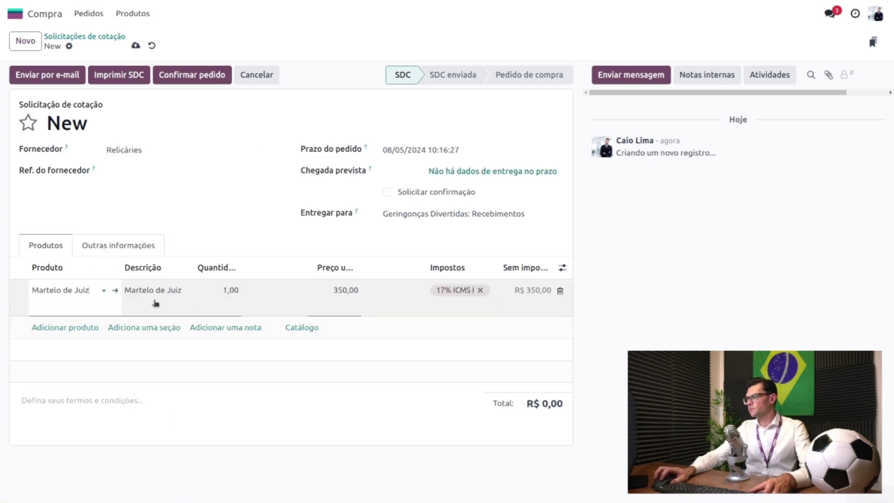
pyautogui.click(228, 294)
pyautogui.write('10')
pyautogui.click(243, 185)
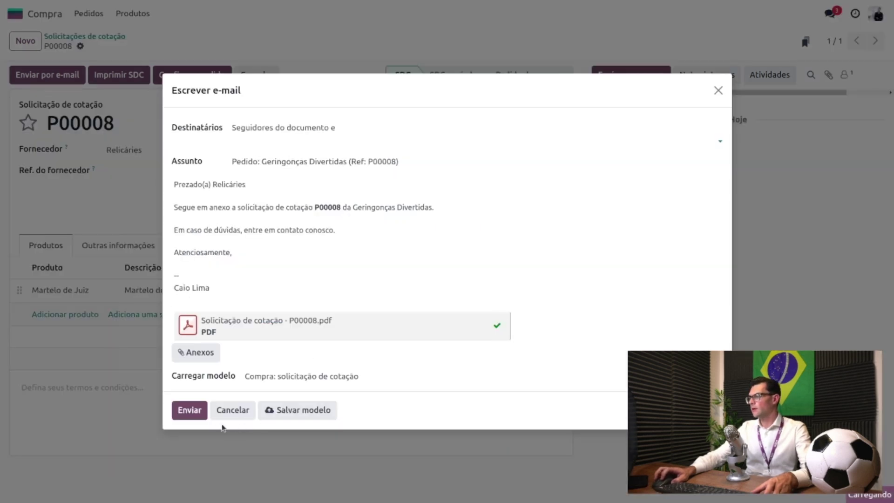
# Step: Send the quotation request to the vendor by e-mail and confirm the order
pyautogui.click(208, 419)
pyautogui.click(333, 439)
pyautogui.click(184, 411)
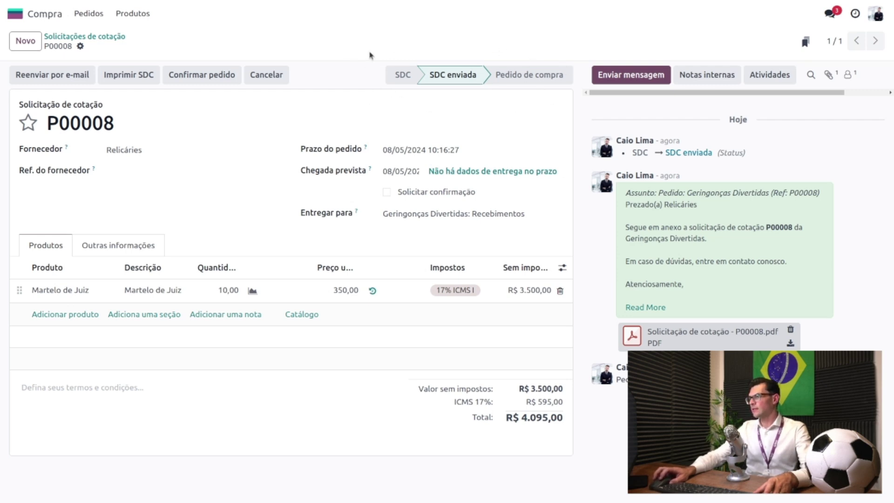
pyautogui.click(202, 80)
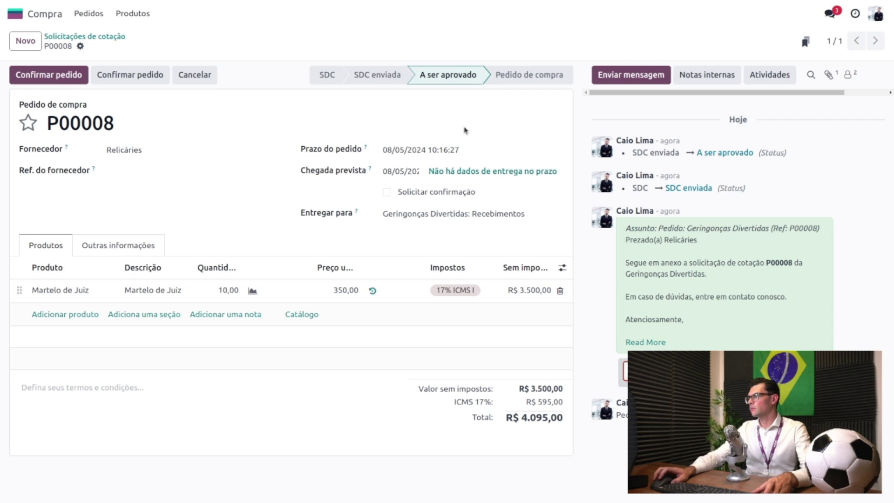
# Step: Log out of the buyer's account and log in as the purchasing manager with the saved e-mail and the account password
pyautogui.click(876, 14)
pyautogui.click(821, 141)
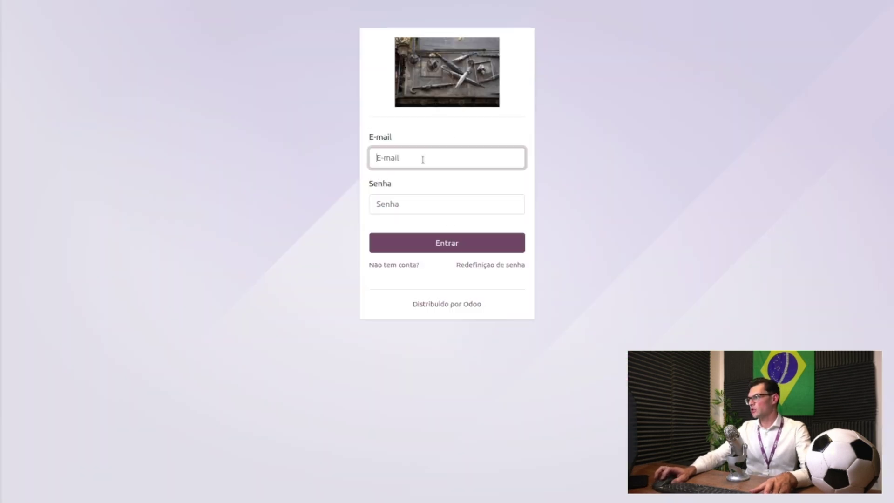
pyautogui.click(423, 158)
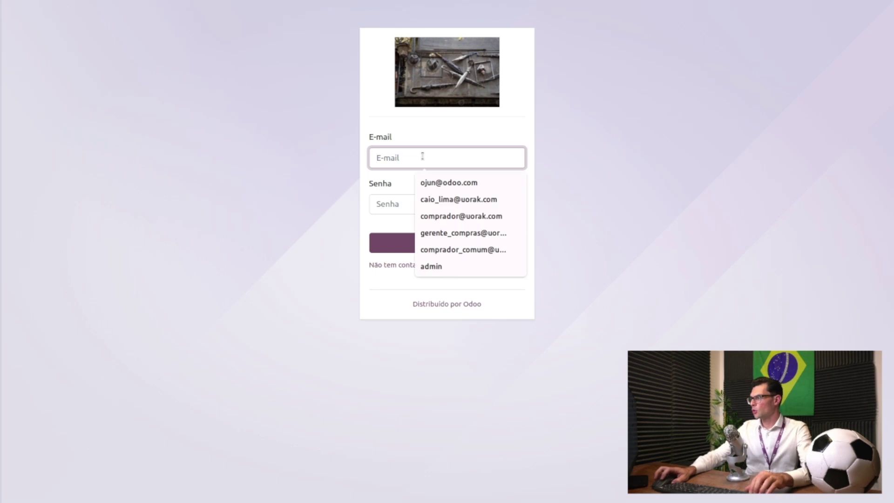
pyautogui.write('mari')
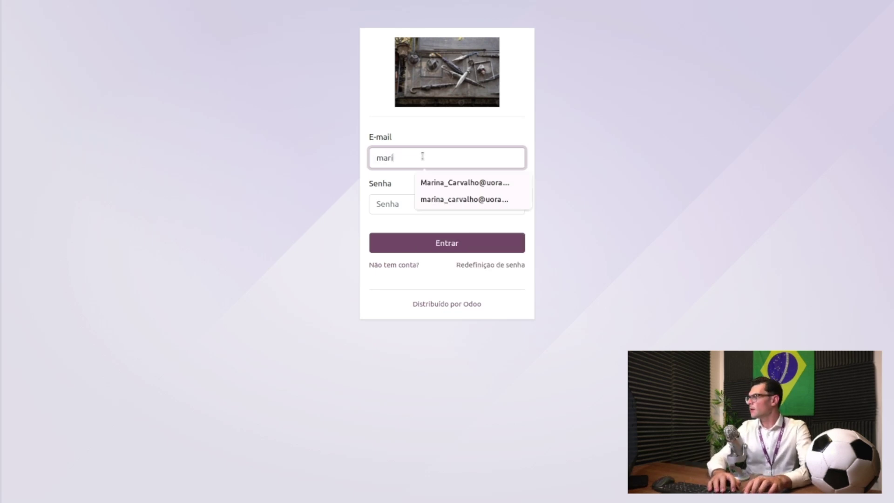
pyautogui.click(461, 183)
pyautogui.click(456, 203)
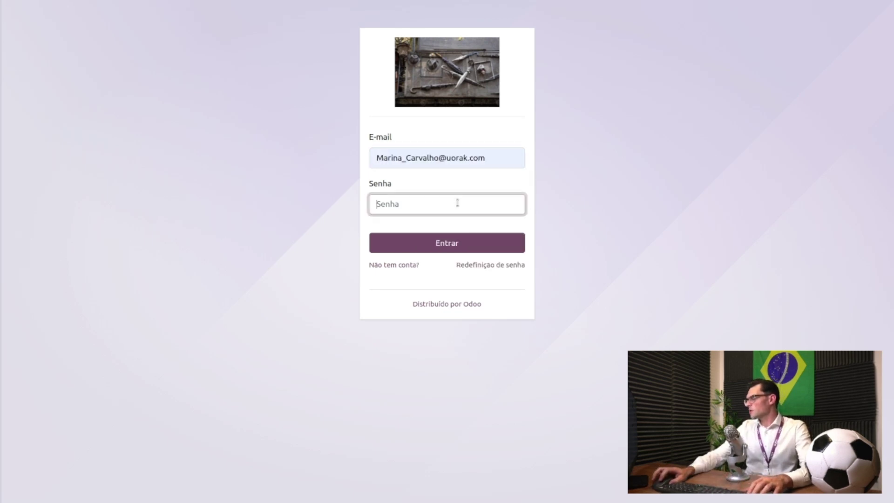
pyautogui.write('••••••')
pyautogui.press('Return')
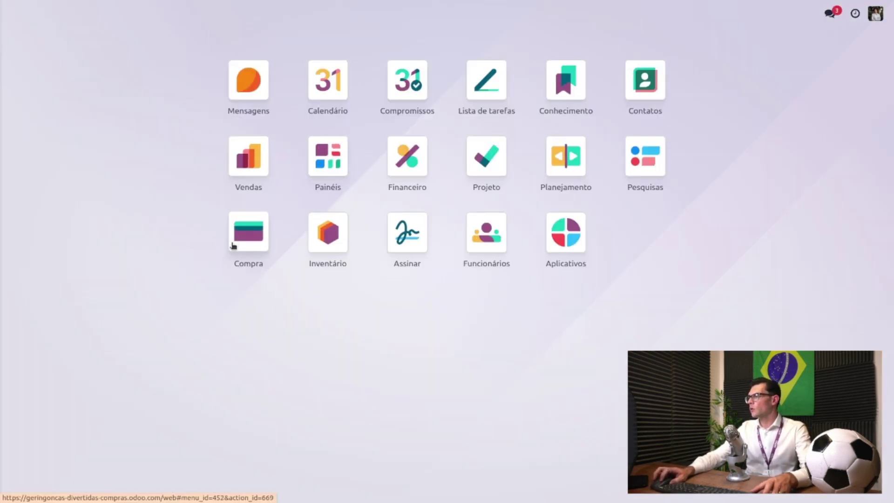
# Step: Open the Relicáries purchase order with status A ser aprovado in Compra and approve it
pyautogui.click(233, 245)
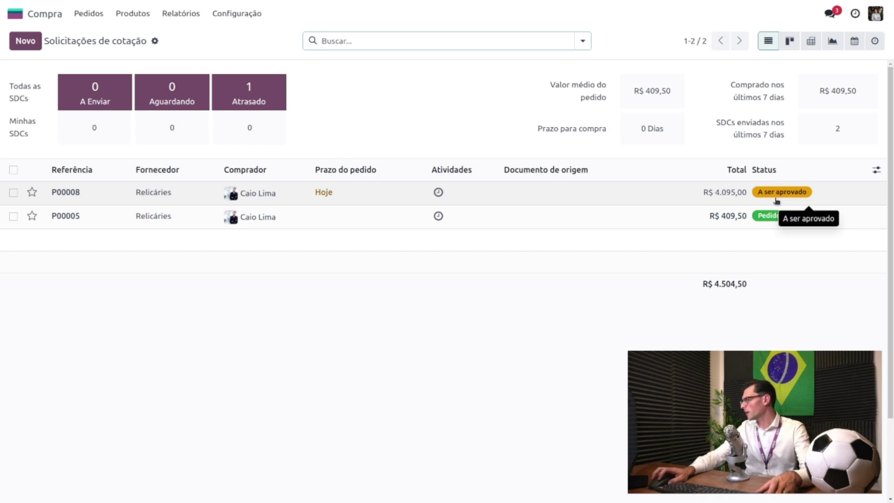
pyautogui.click(646, 198)
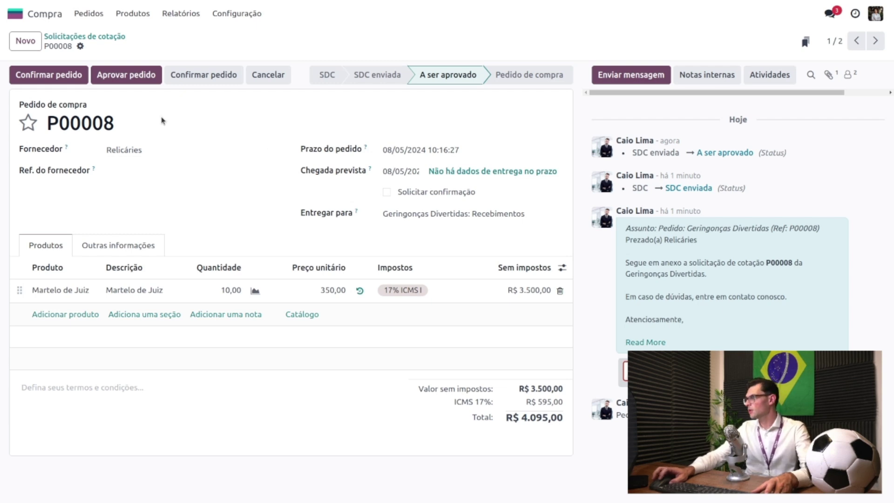
pyautogui.click(136, 82)
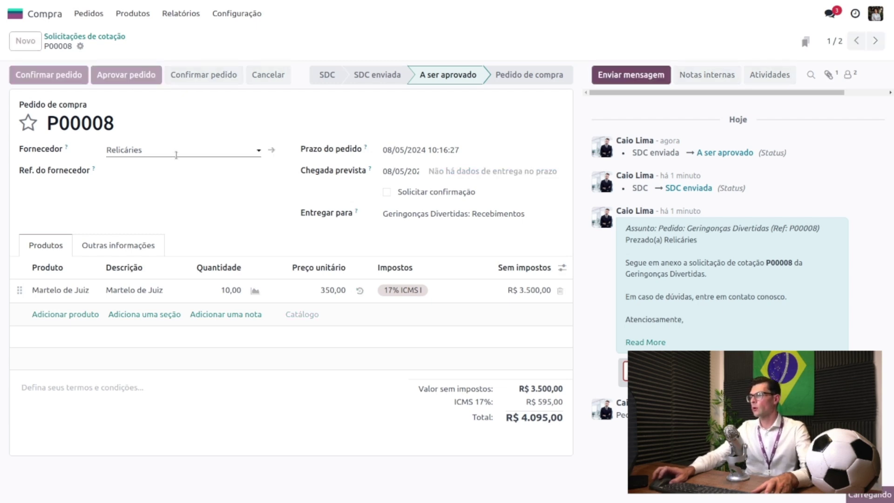